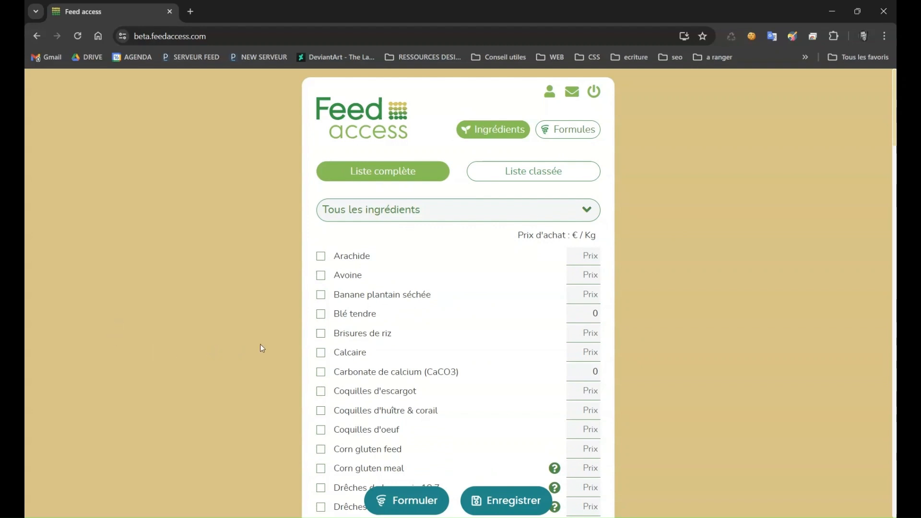
Select Blé tendre with a purchase price of 190 and Carbonate de calcium (CaCO3) with a purchase price of 50
click(321, 314)
click(591, 313)
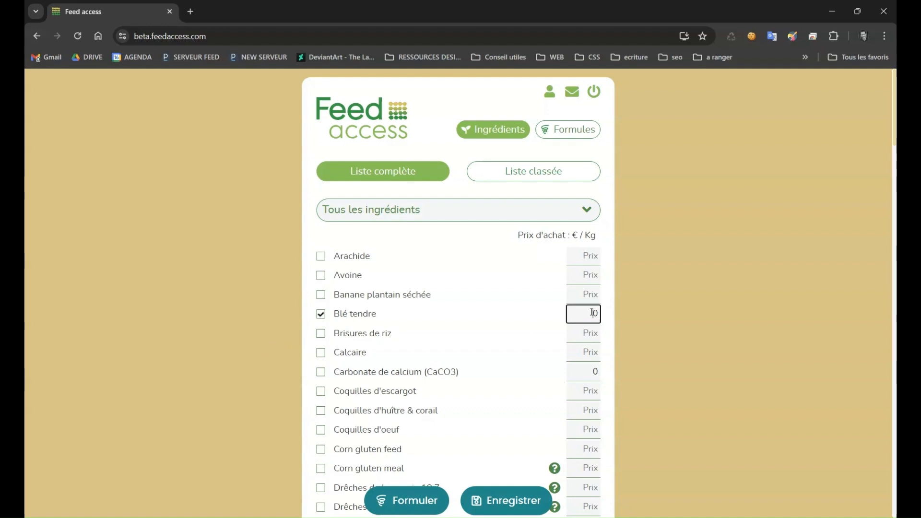
text(19)
click(321, 372)
click(586, 371)
text(5)
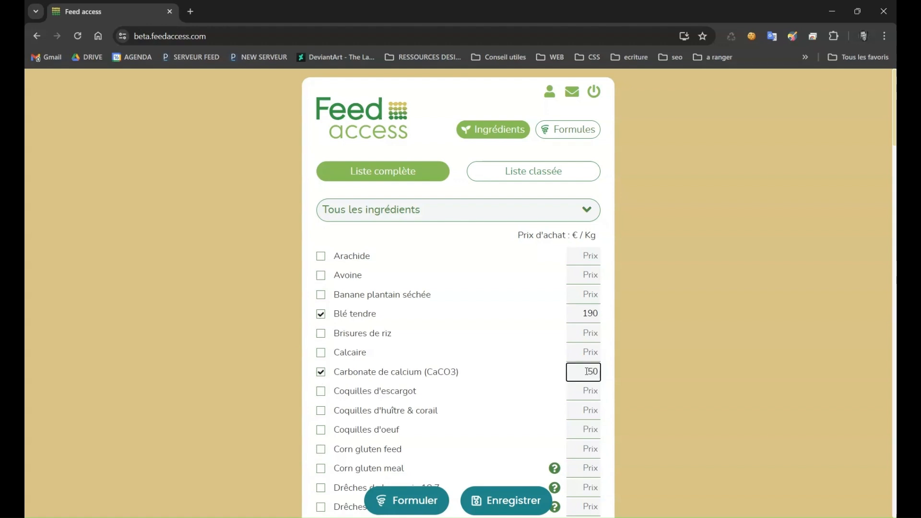
click(651, 373)
View the complete ingredient list filtered to Céréales, and the Méthionine note under Acides aminés in the classified list
click(588, 209)
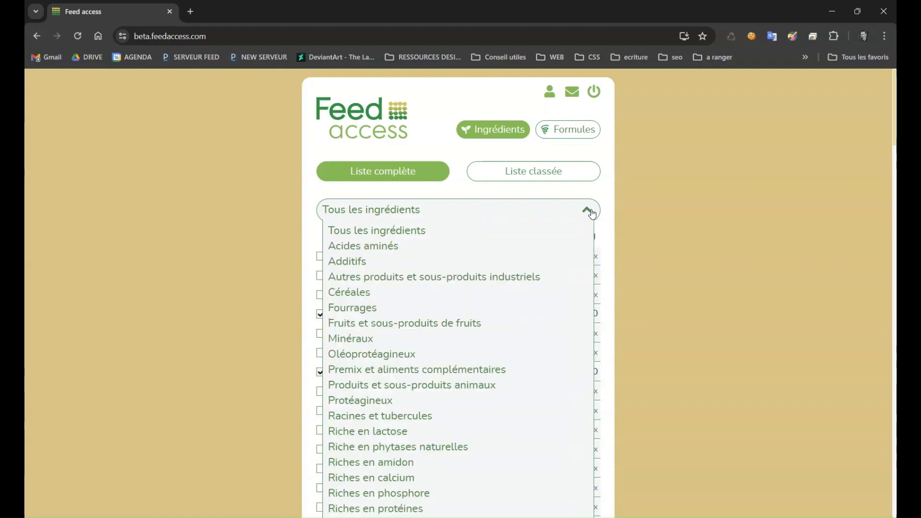
click(337, 292)
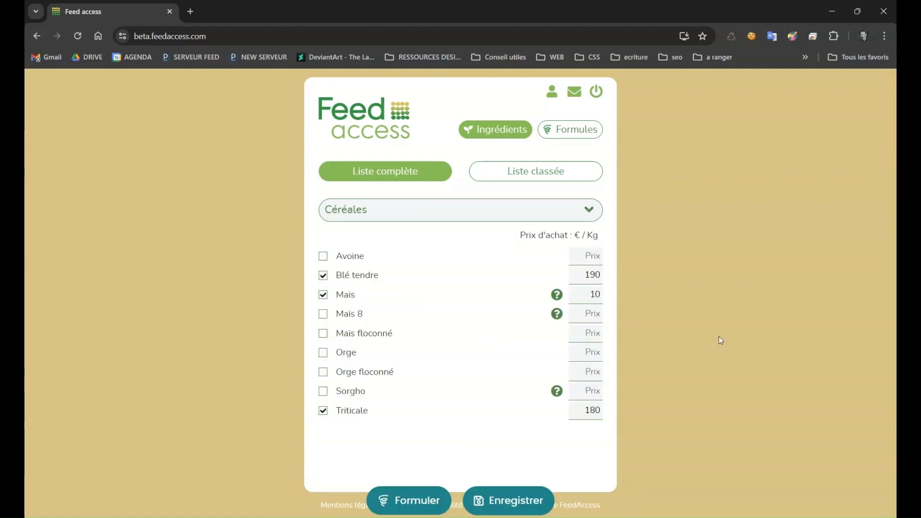
click(538, 179)
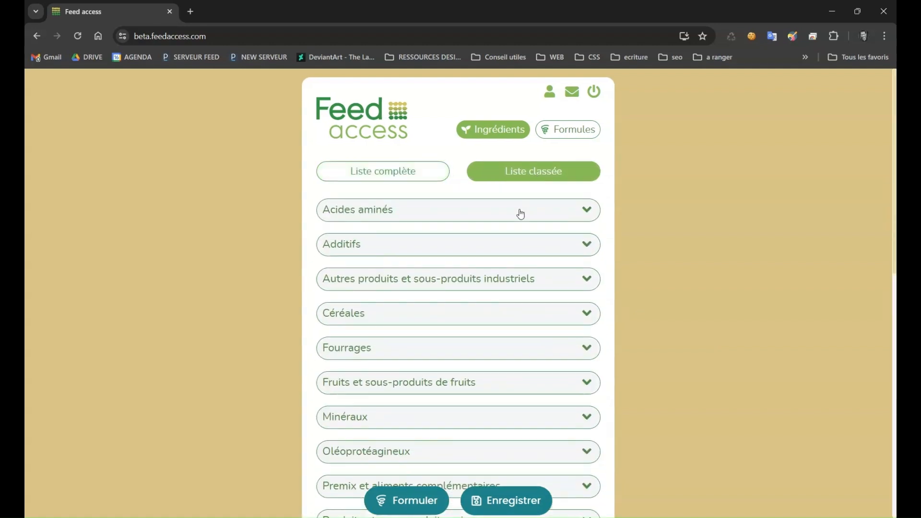
click(521, 214)
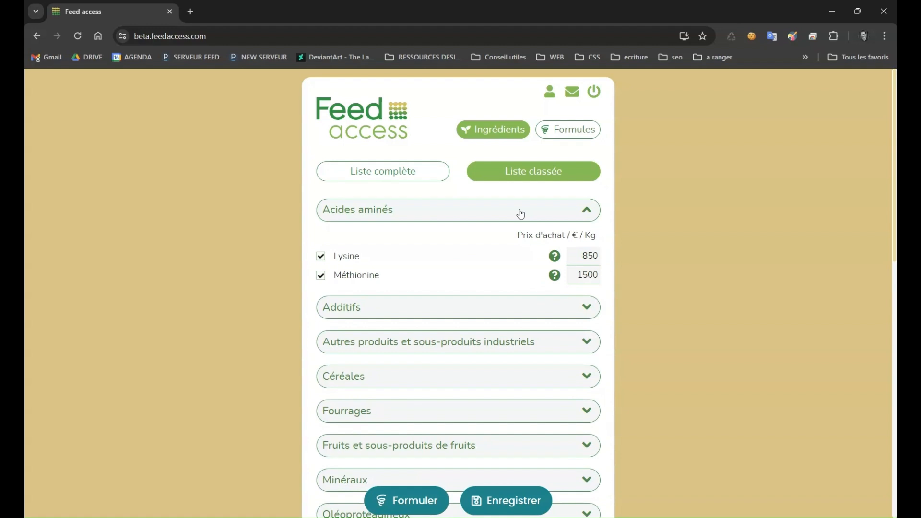
click(556, 281)
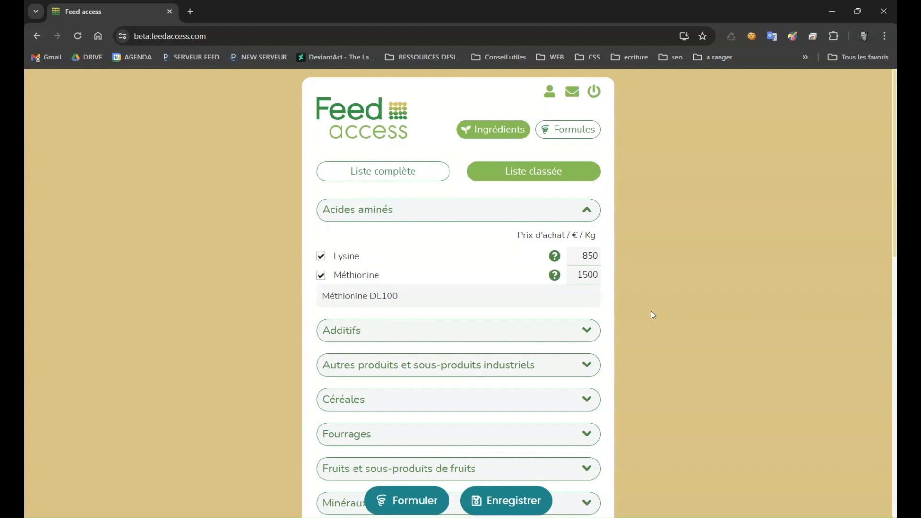
Start a formula for Poulet de chair in the Croissance (8-21j.) phase
click(389, 501)
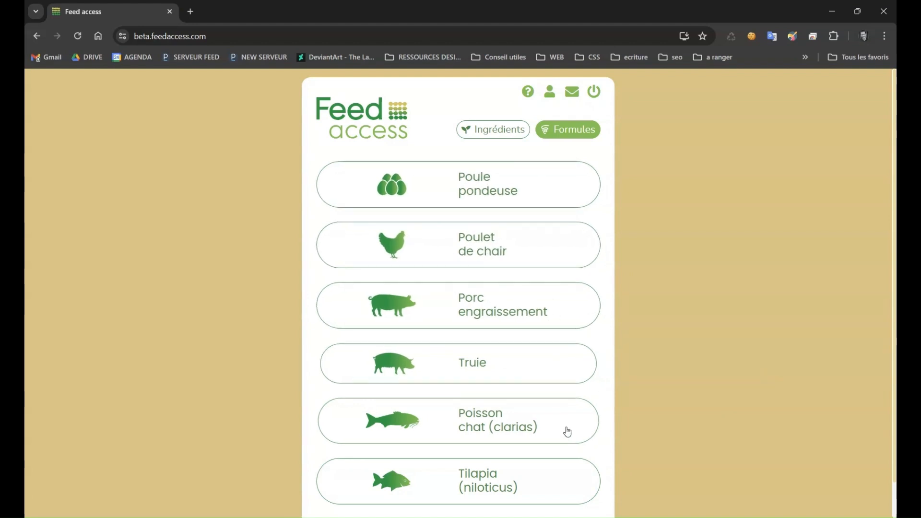
click(488, 251)
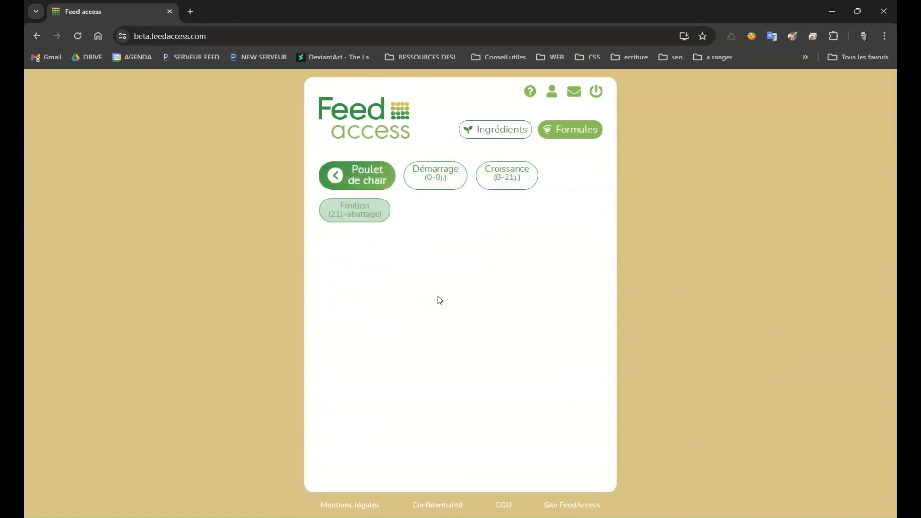
click(515, 178)
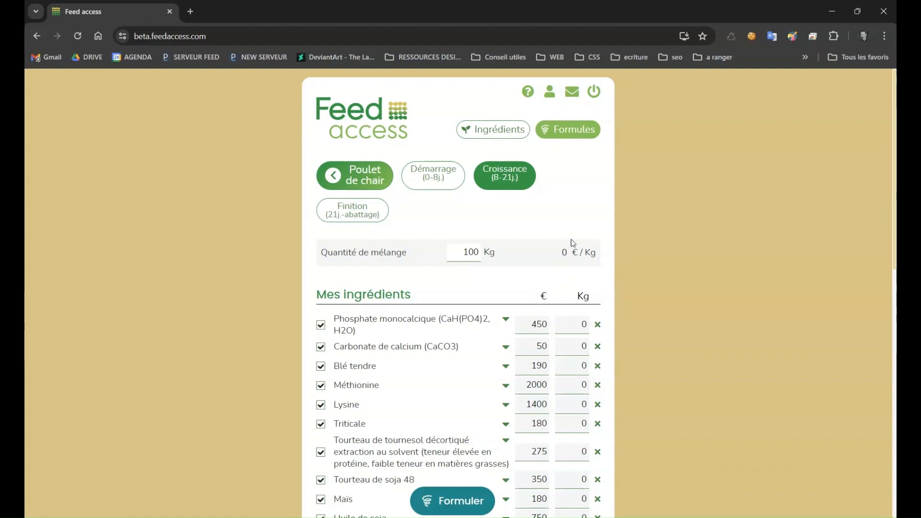
Examine the allowed proportions and nutritional values of Blé tendre, and collapse its details
scroll(590, 272, down, 2)
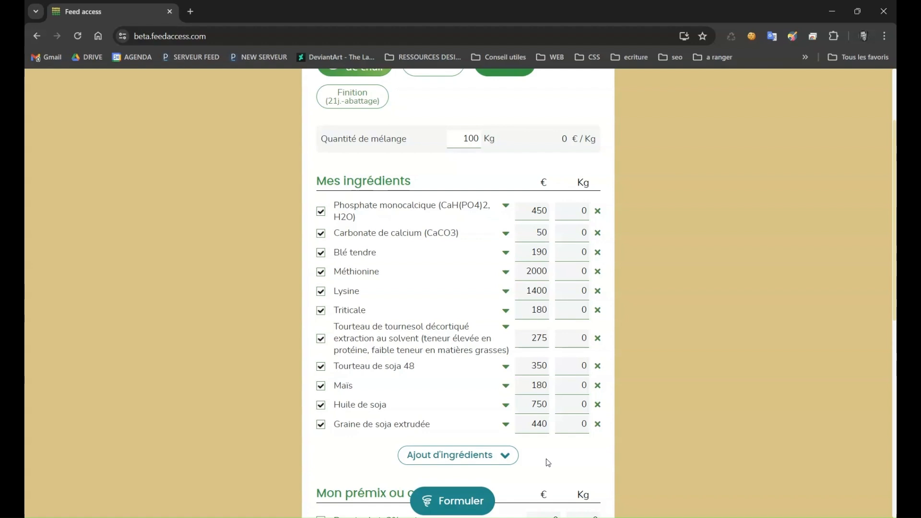
click(505, 255)
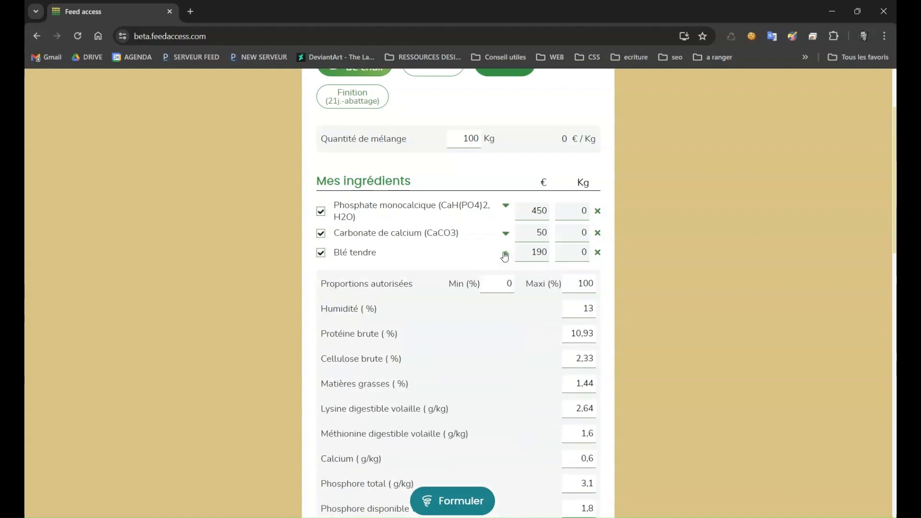
scroll(505, 257, down, 2)
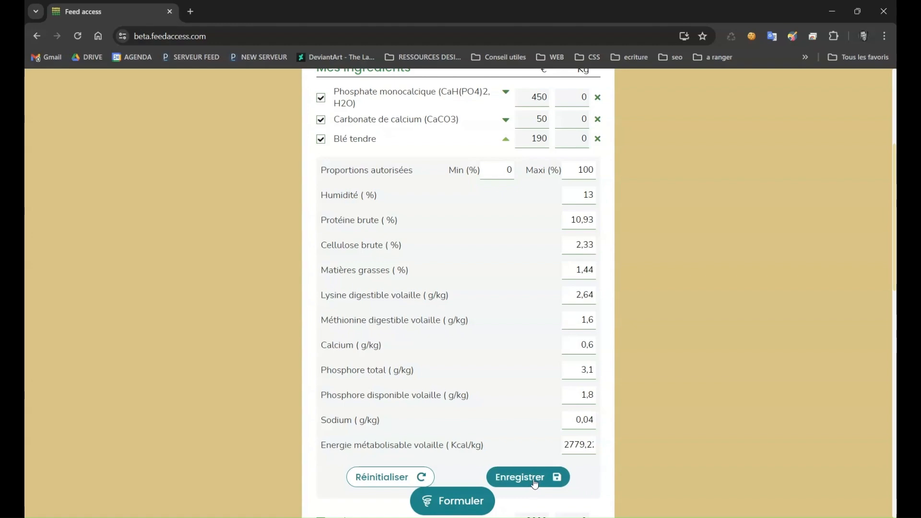
click(506, 140)
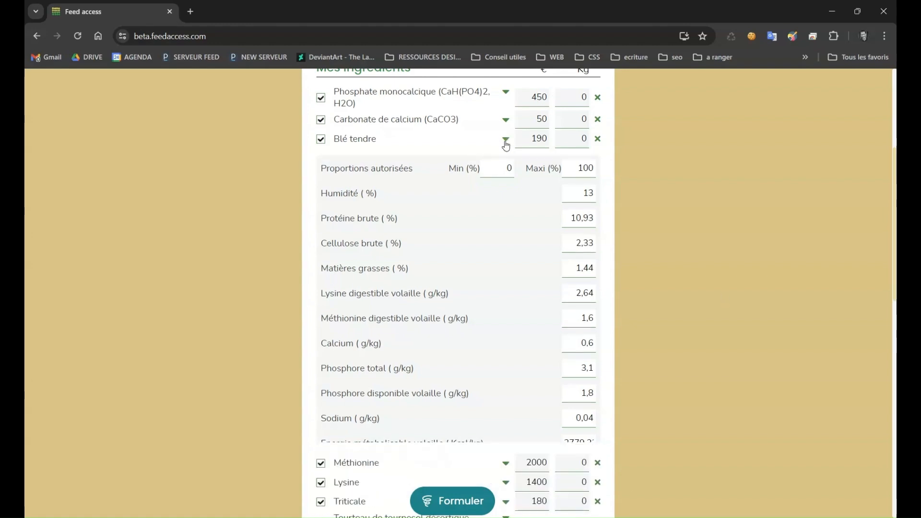
Set the price of Premix chair 2% croissance to 850
scroll(703, 328, down, 3)
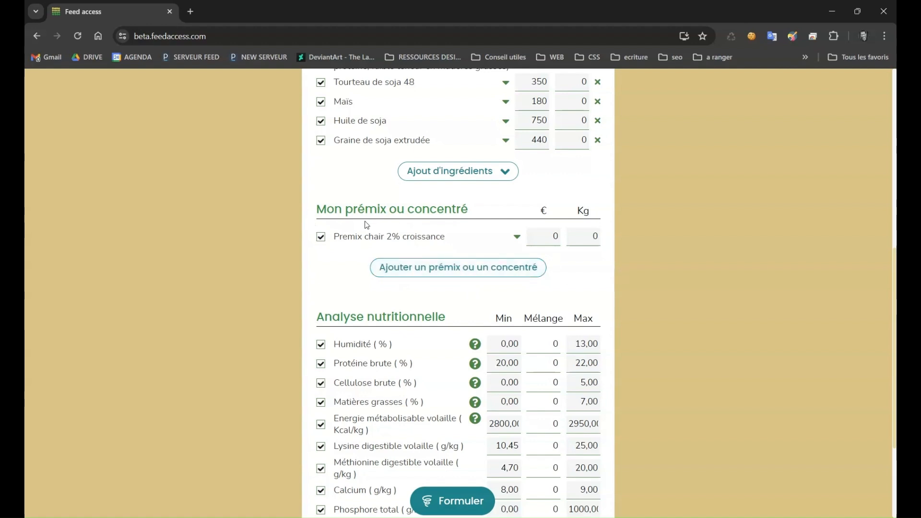
click(553, 236)
text(85)
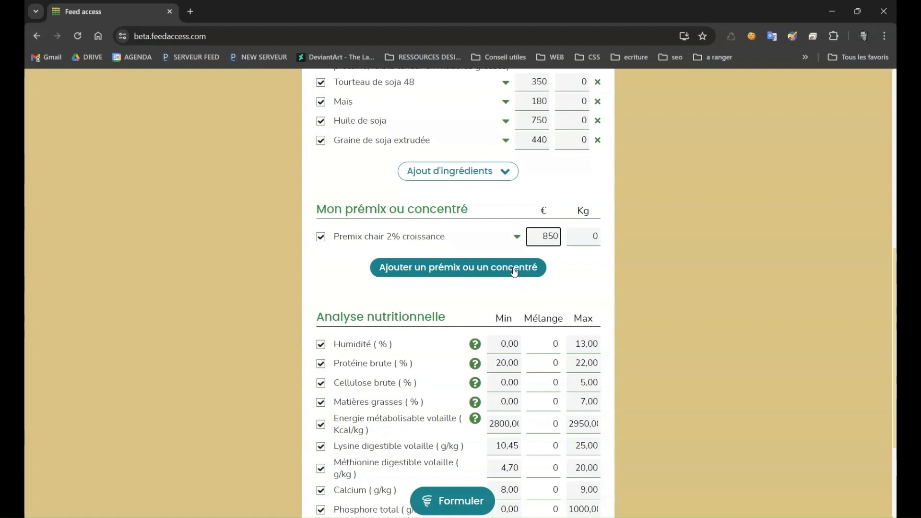
click(665, 287)
Calculate the Croissance formula, accept the formula assistant's help, and open the formula it proposes
scroll(664, 286, down, 3)
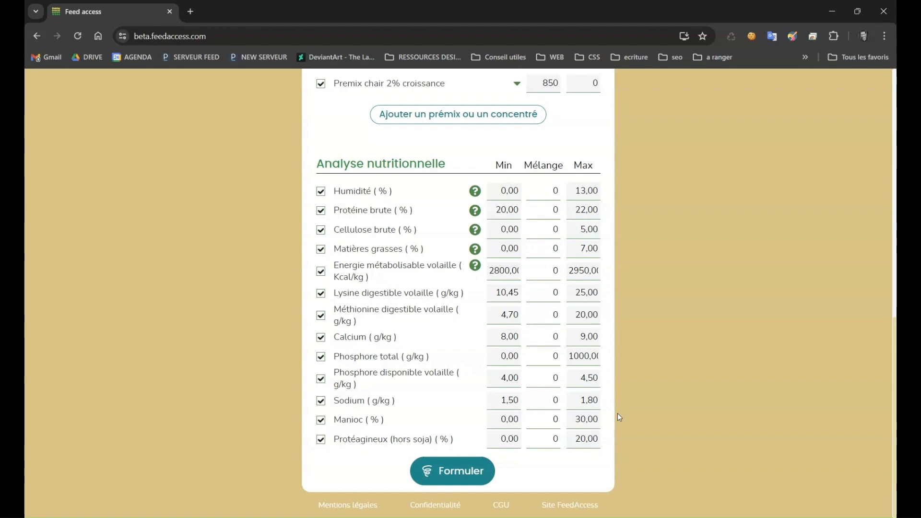
scroll(694, 309, up, 15)
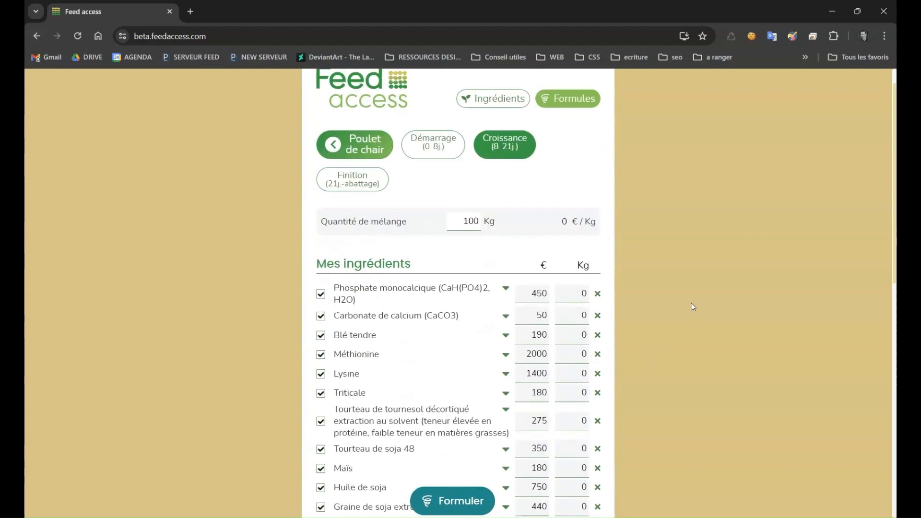
scroll(692, 308, down, 2)
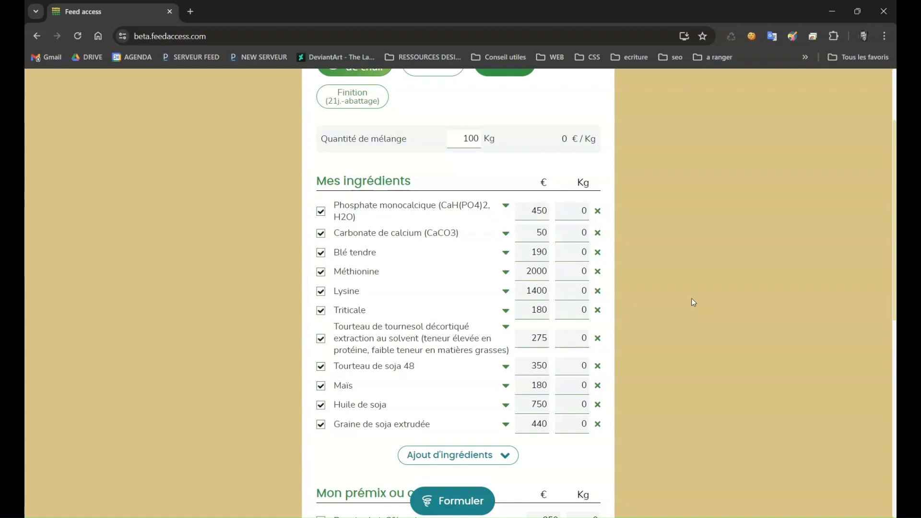
click(454, 503)
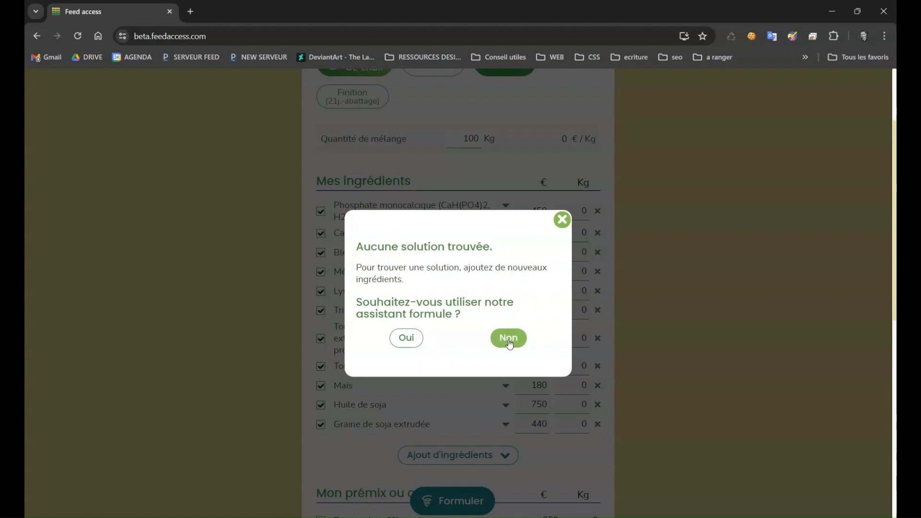
click(406, 338)
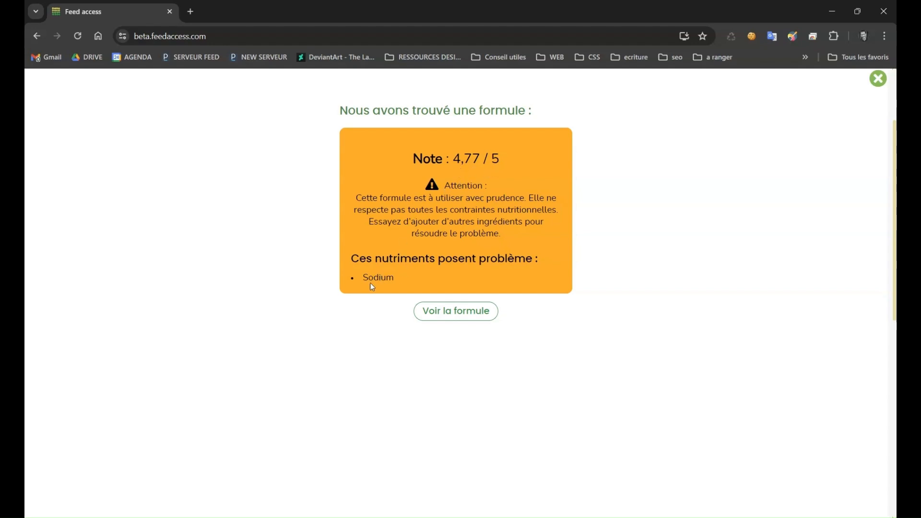
scroll(402, 344, up, 5)
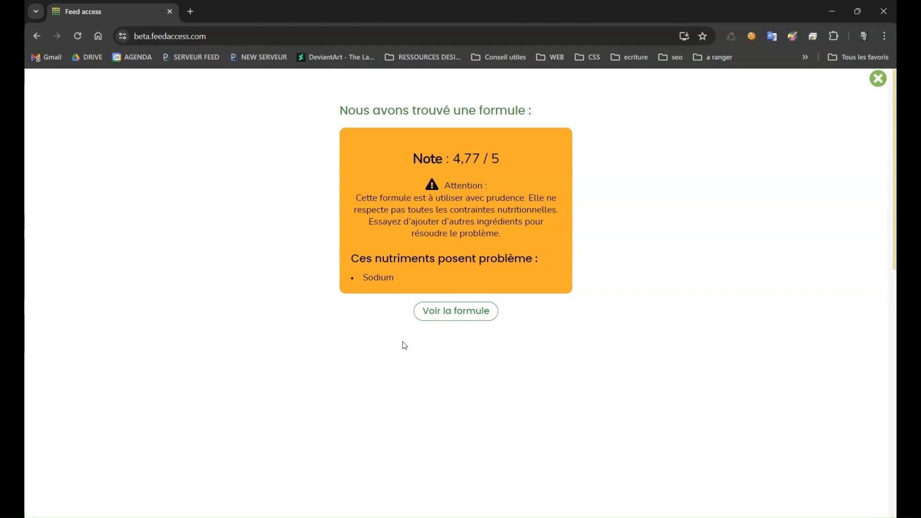
click(456, 316)
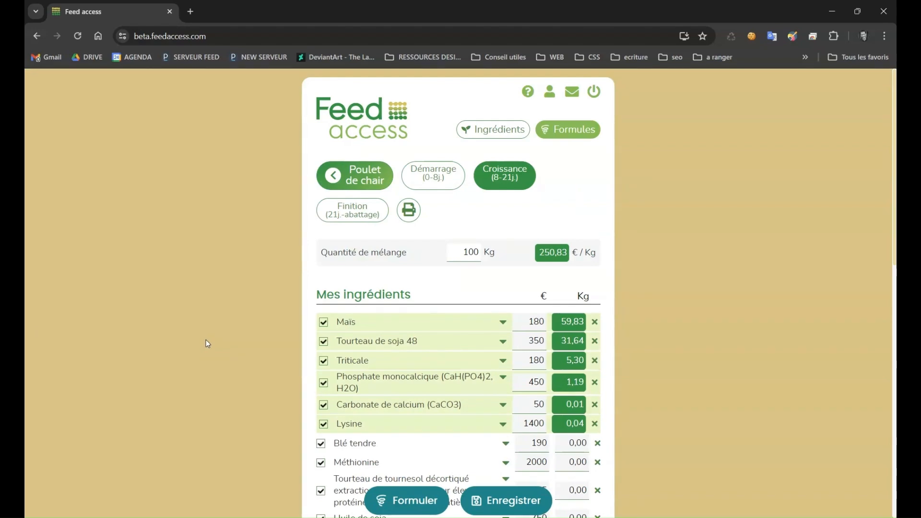
Check the sodium value of the mix against its limits in the nutritional analysis
scroll(206, 340, down, 8)
scroll(208, 339, down, 4)
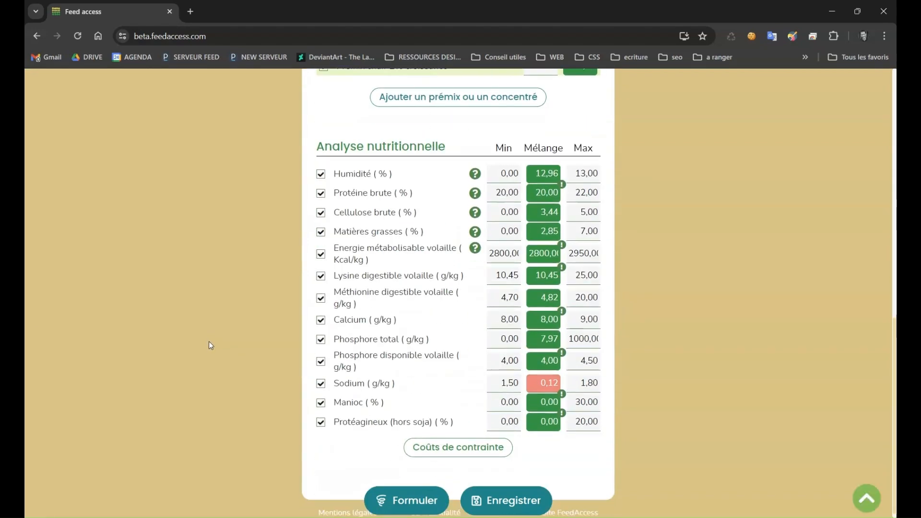
click(541, 390)
click(651, 400)
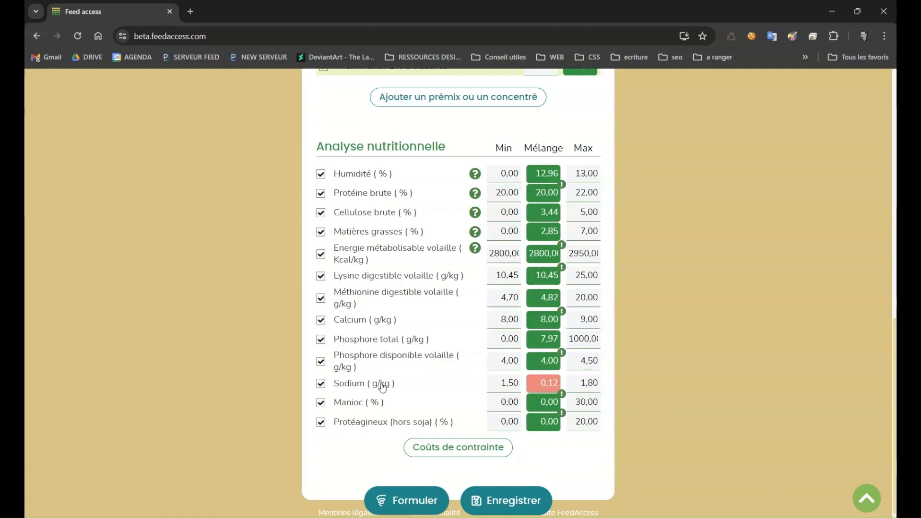
Add the mineral Sel (NaCl) to the formula's ingredients
scroll(382, 383, up, 5)
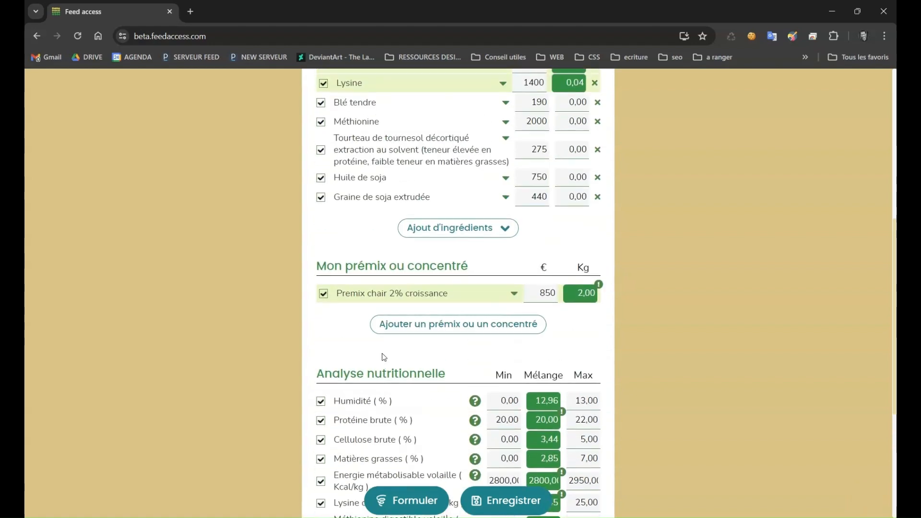
scroll(384, 355, up, 2)
click(469, 342)
scroll(469, 345, down, 5)
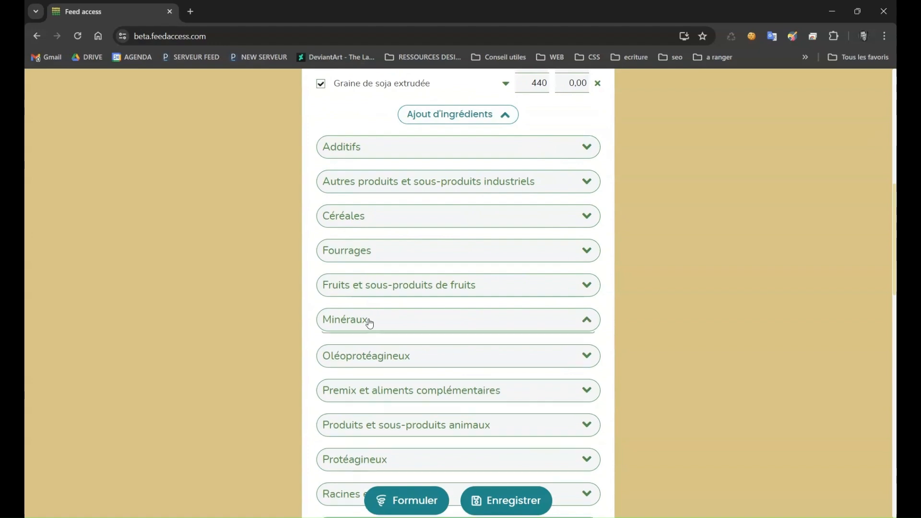
click(370, 323)
scroll(336, 461, down, 4)
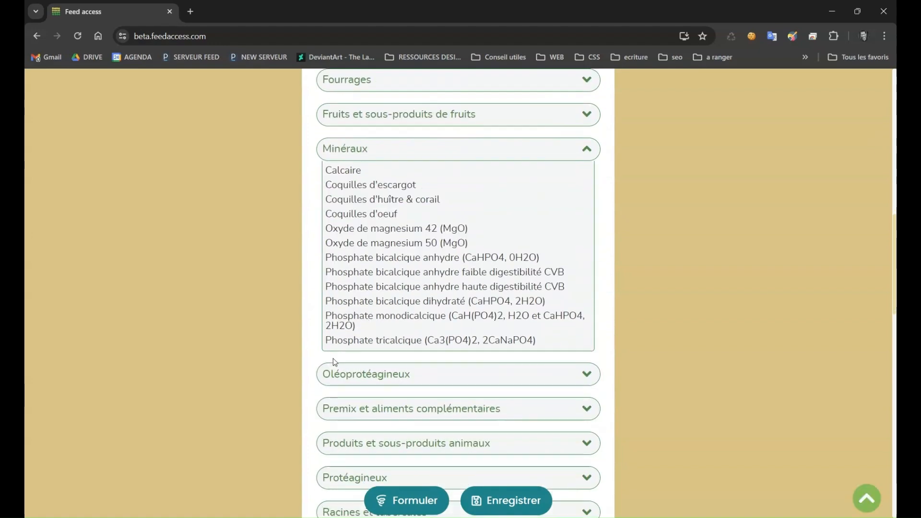
scroll(408, 374, up, 10)
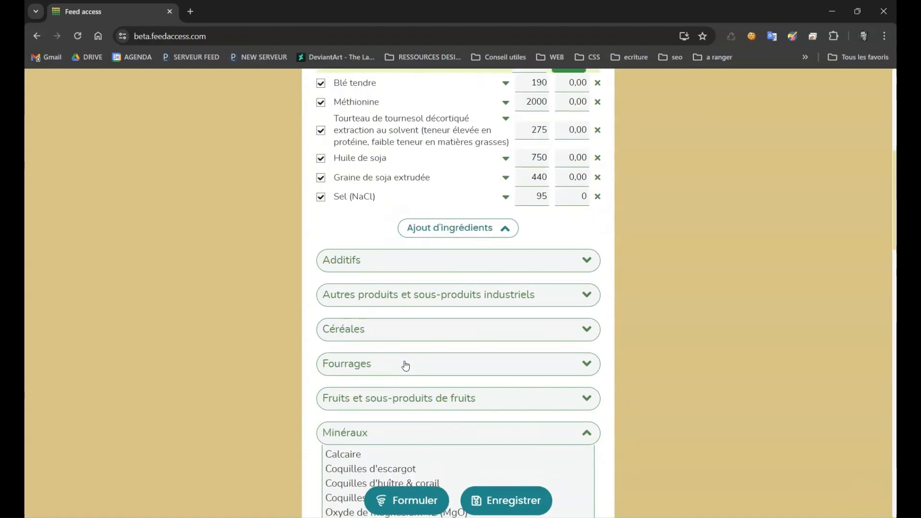
Set the price of Sel (NaCl) to 95 and recalculate the formula
double_click(537, 367)
key(BackSpace)
text(95)
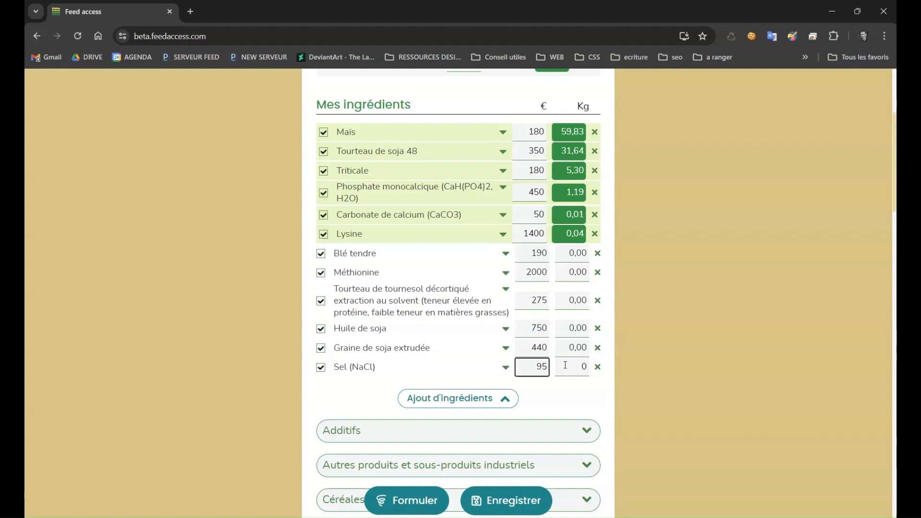
click(620, 372)
click(406, 510)
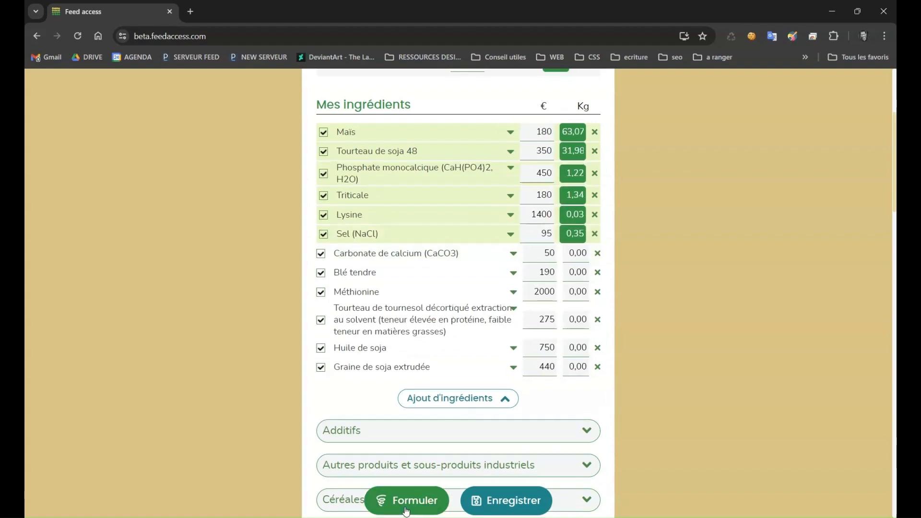
scroll(258, 326, up, 1)
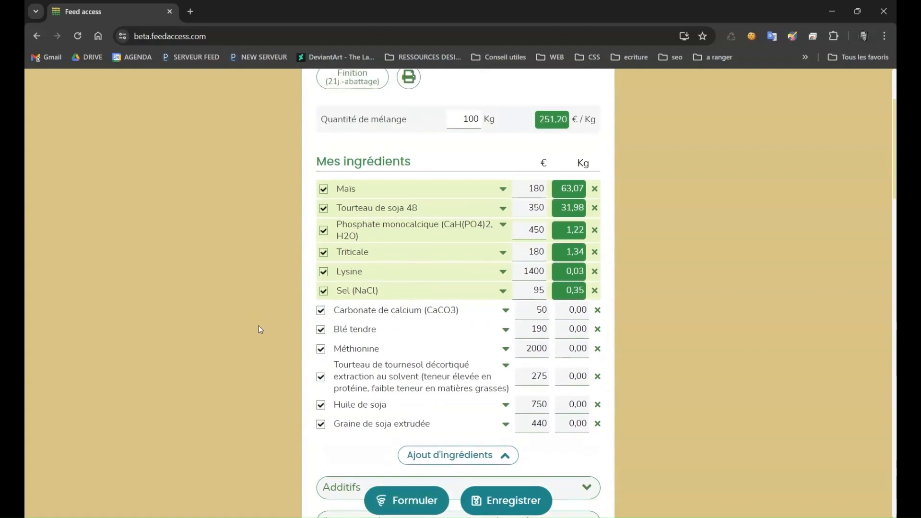